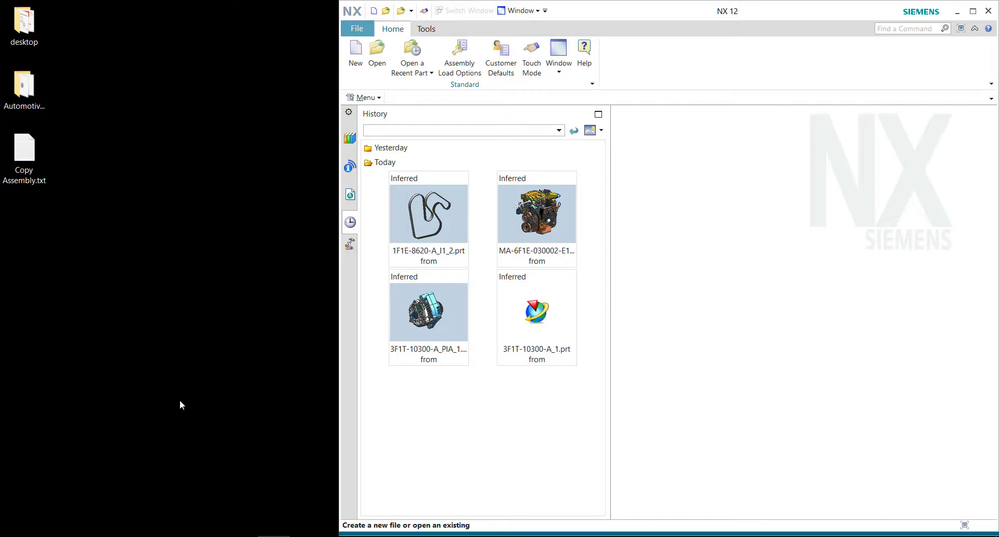
Open Copy Assembly.txt in Notepad and scroll through its VB code for copying loaded assembly components
left_click(28, 153)
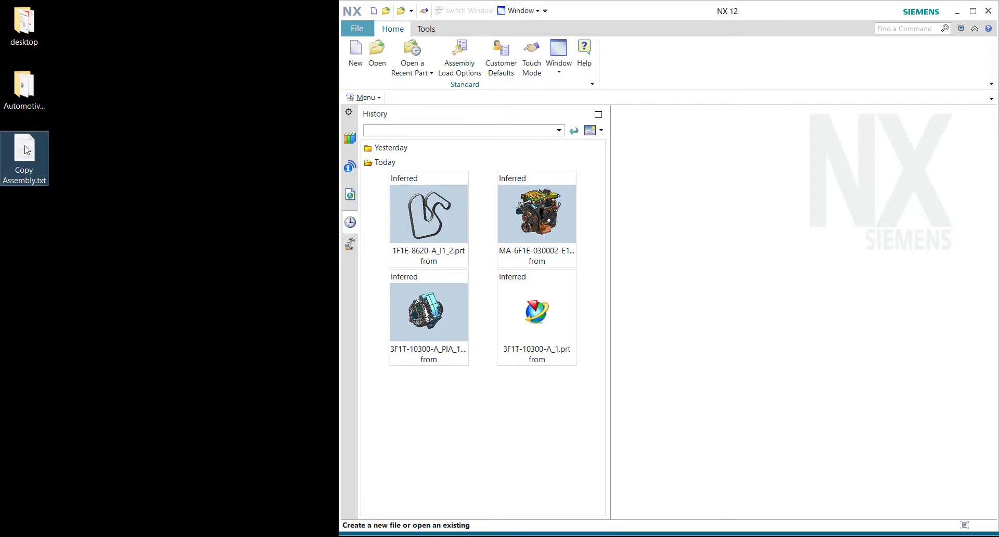
double_click(22, 158)
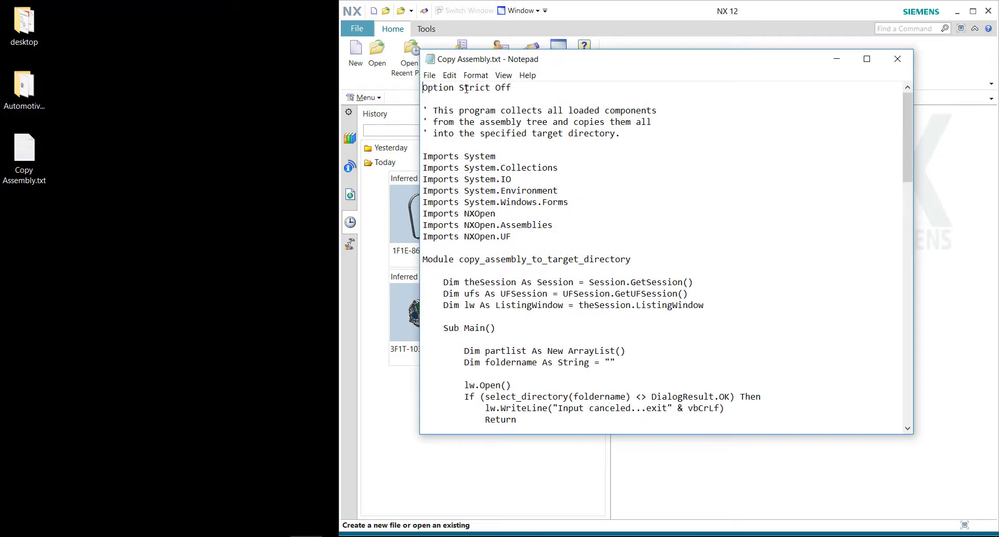
left_click_drag(448, 89, 614, 327)
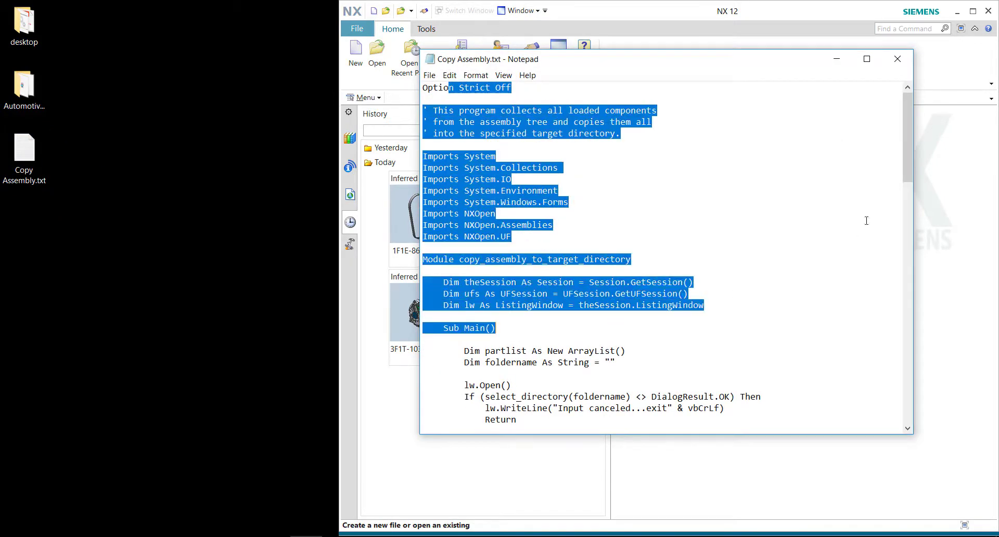
left_click_drag(910, 159, 899, 47)
Rename the desktop file Copy Assembly.txt to Copy Assembly.vb, accepting the extension-change warning
left_click(897, 59)
left_click(40, 178)
left_click(39, 180)
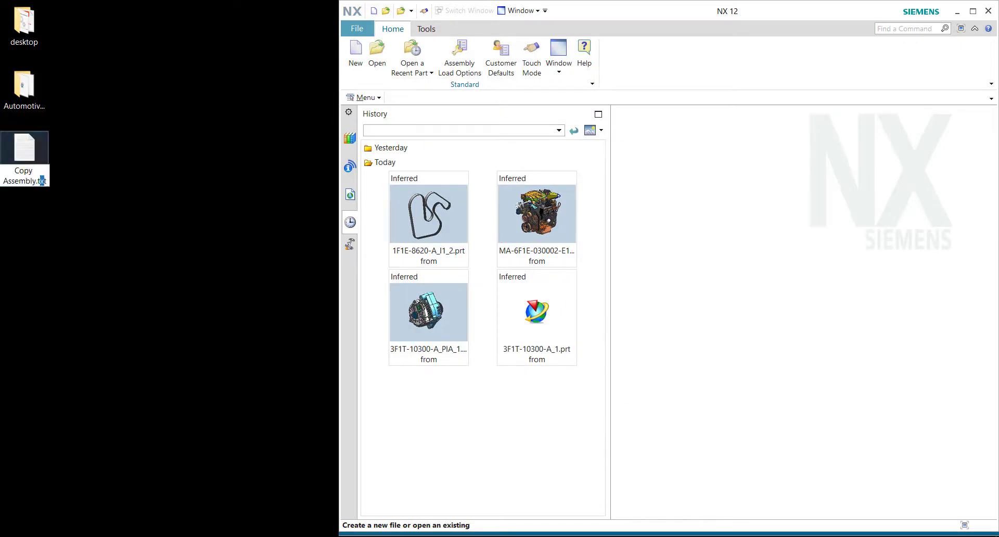
double_click(43, 180)
type("vb")
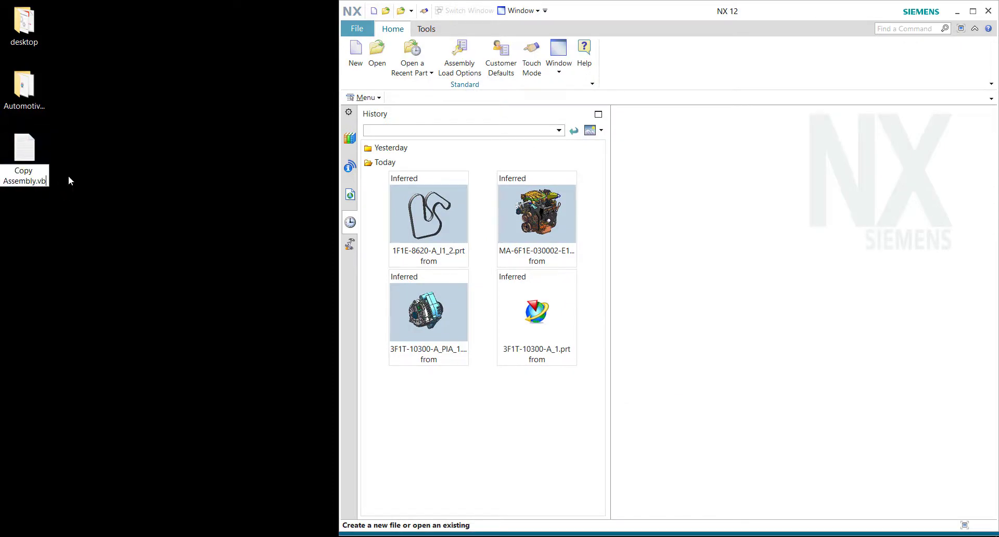
key("Return")
key("Return")
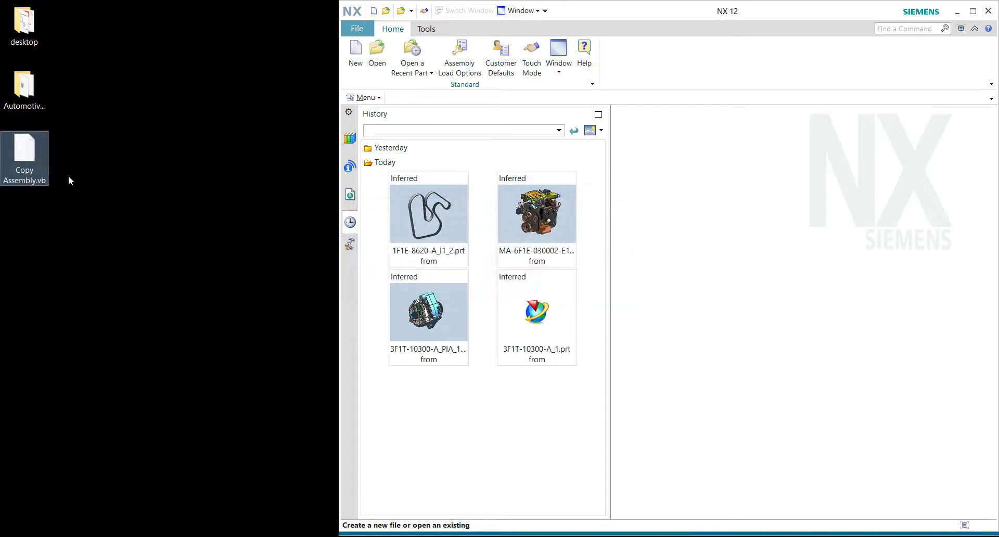
left_click(89, 213)
left_click(21, 82)
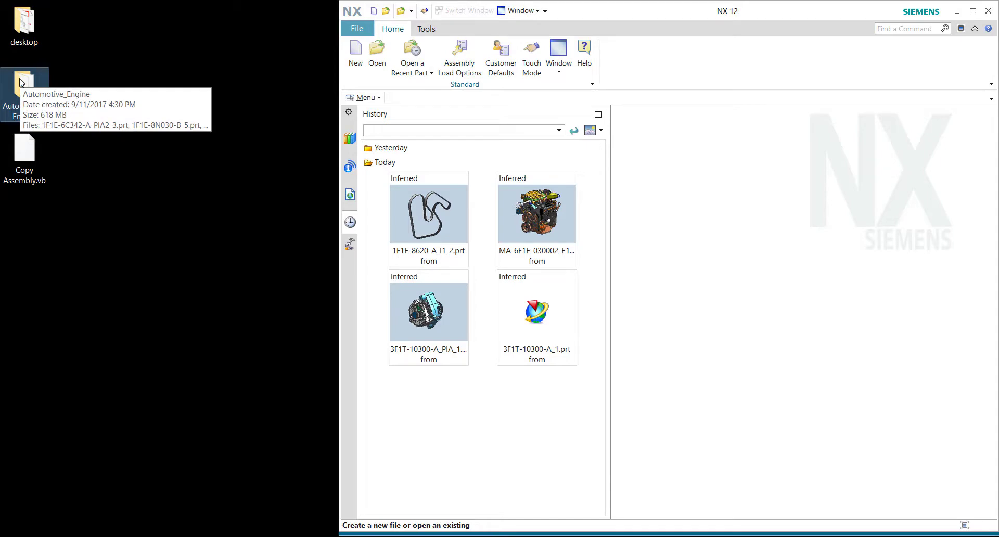
Open the Automotive_Engine folder to see its 417 part files, then return to NX
double_click(20, 82)
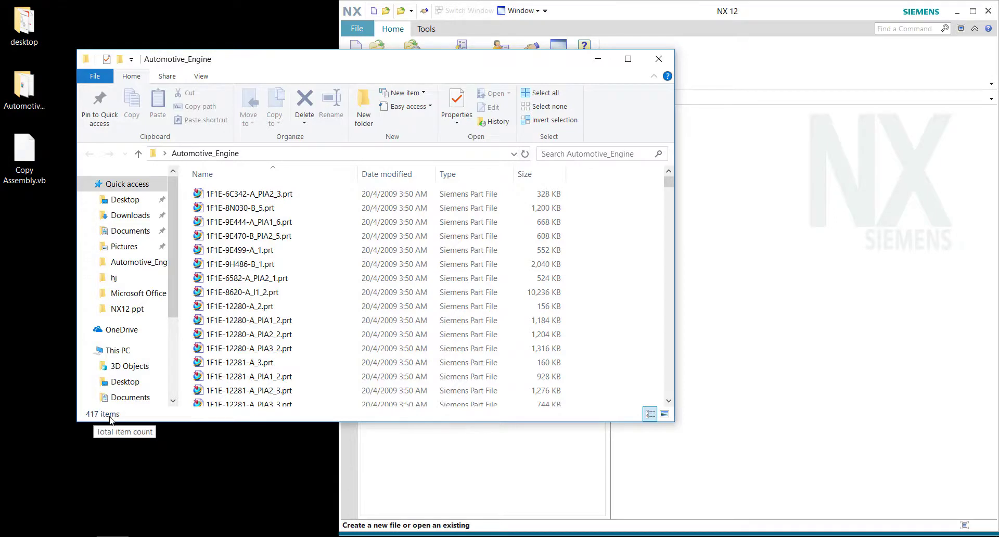
left_click(745, 284)
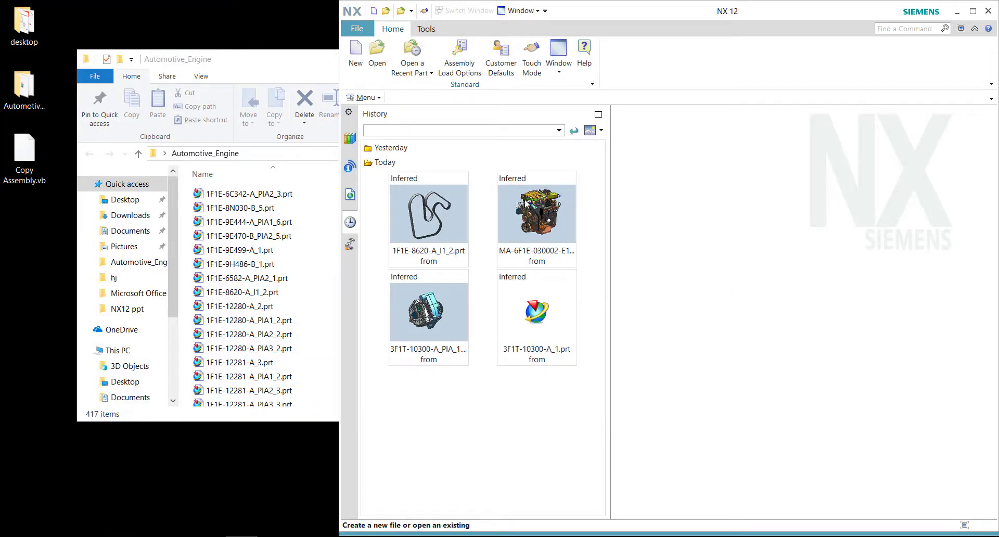
Open MA-6F1E-030002-E1P30A_7.prt from Automotive_Engine using Partially Load - Lightweight Display
left_click(378, 53)
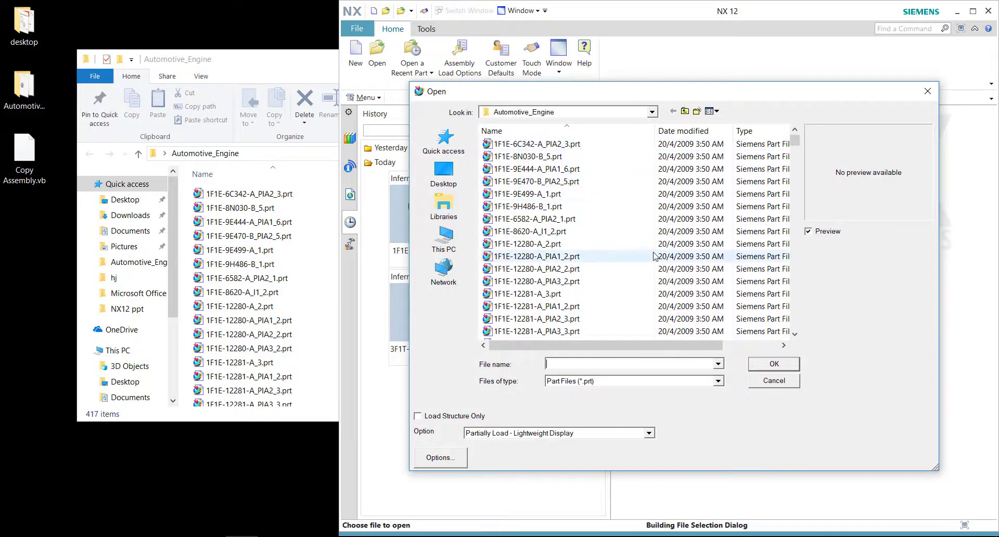
left_click(654, 256)
key("m")
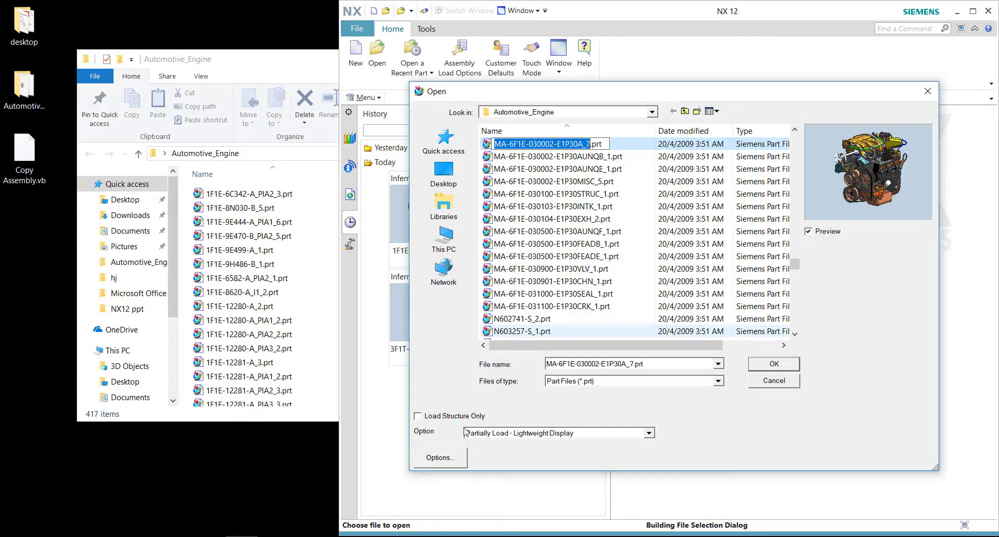
key("Escape")
left_click(477, 434)
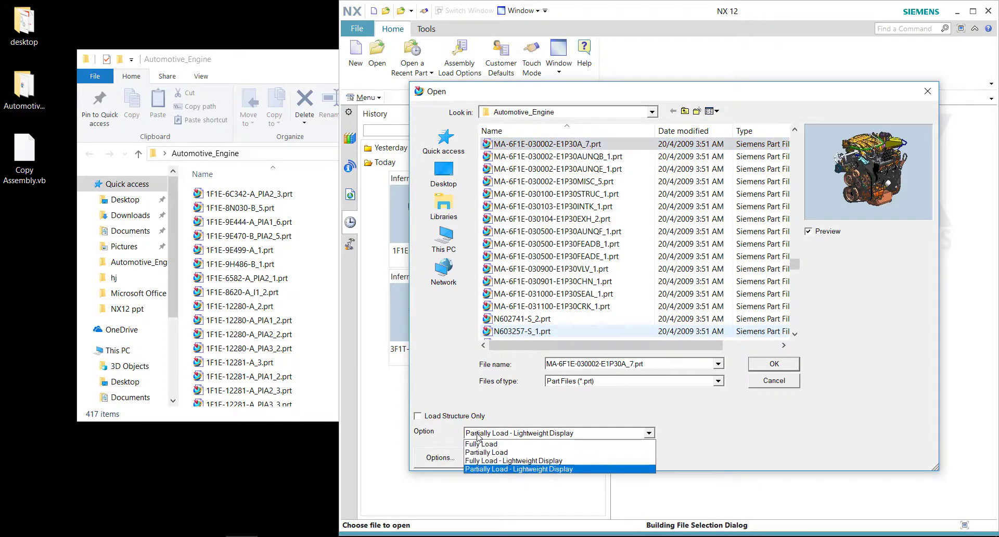
left_click(484, 468)
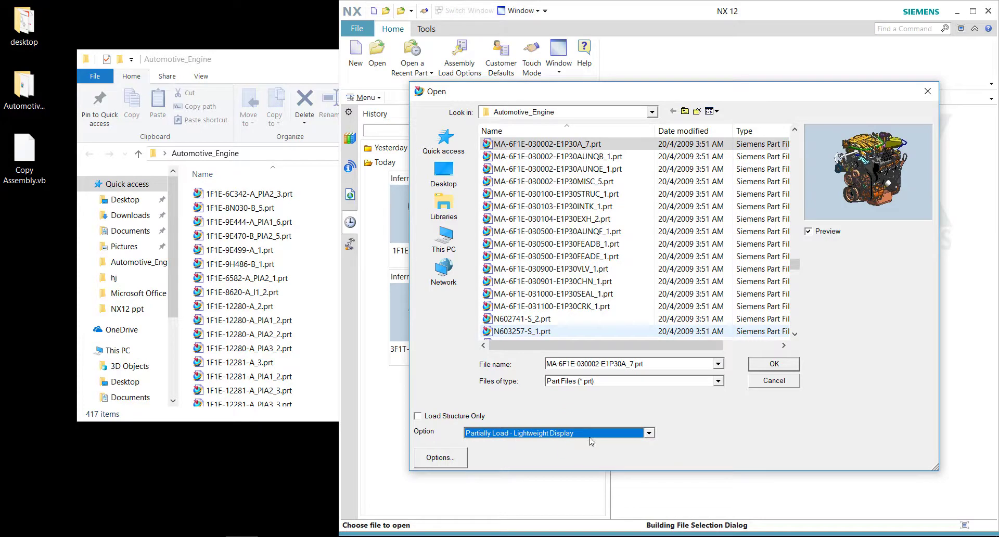
left_click(774, 364)
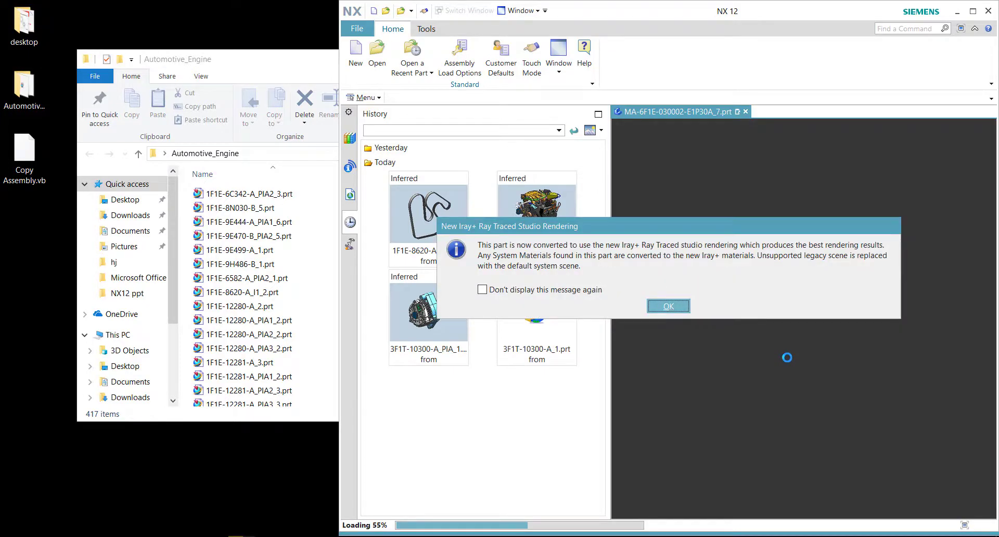
Dismiss the Iray+ notice, orbit the engine, and expand the FEADB subassembly to select 3F1T-10300-A_1
left_click(681, 307)
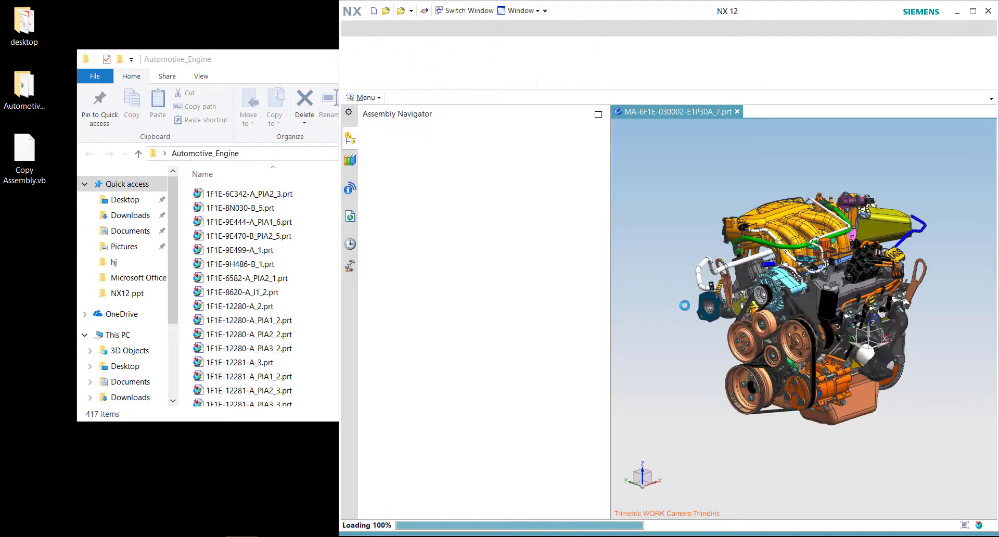
middle_click_drag(890, 347, 783, 276)
left_click(376, 176)
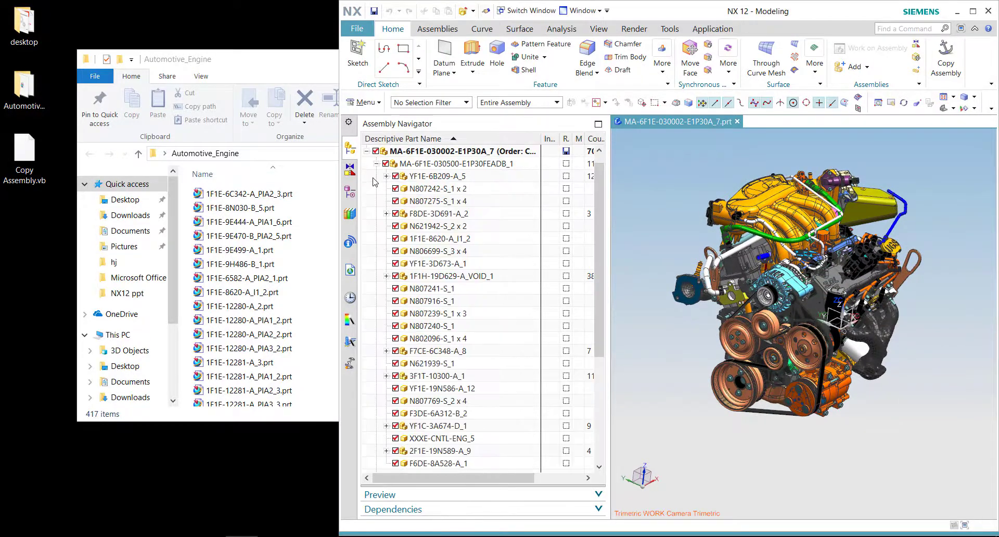
left_click(433, 375)
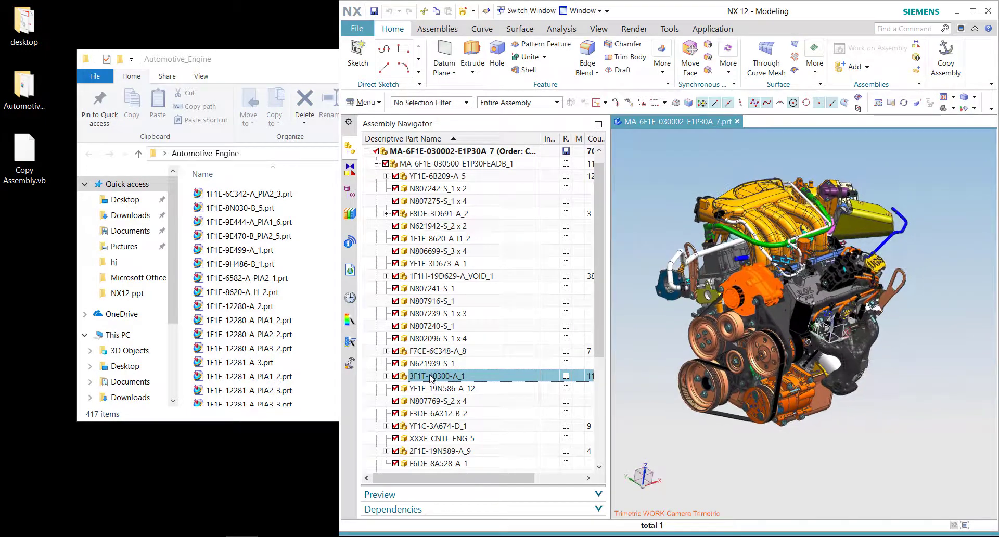
Open 3F1T-10300-A_1 in its own window with Open in Window and orbit the alternator
right_click(431, 377)
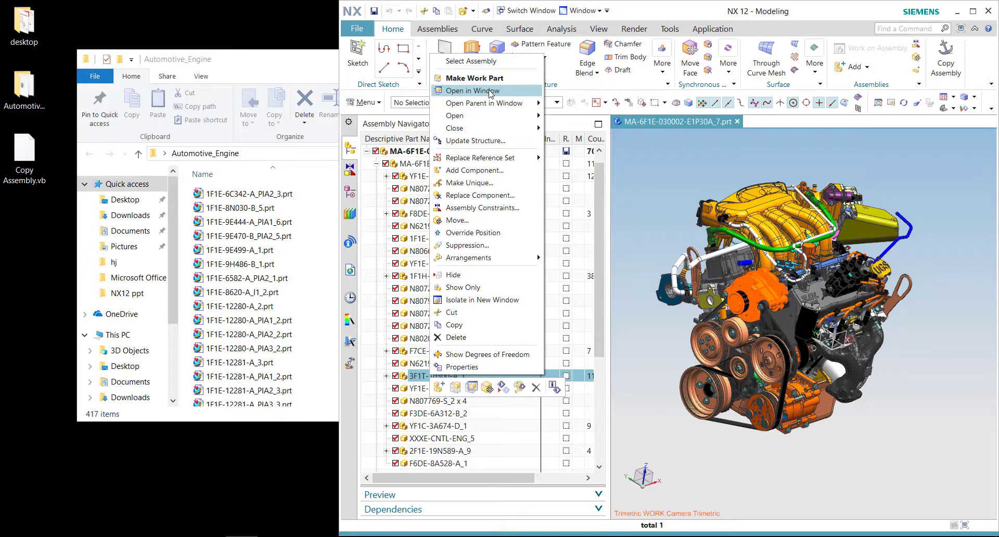
left_click(476, 91)
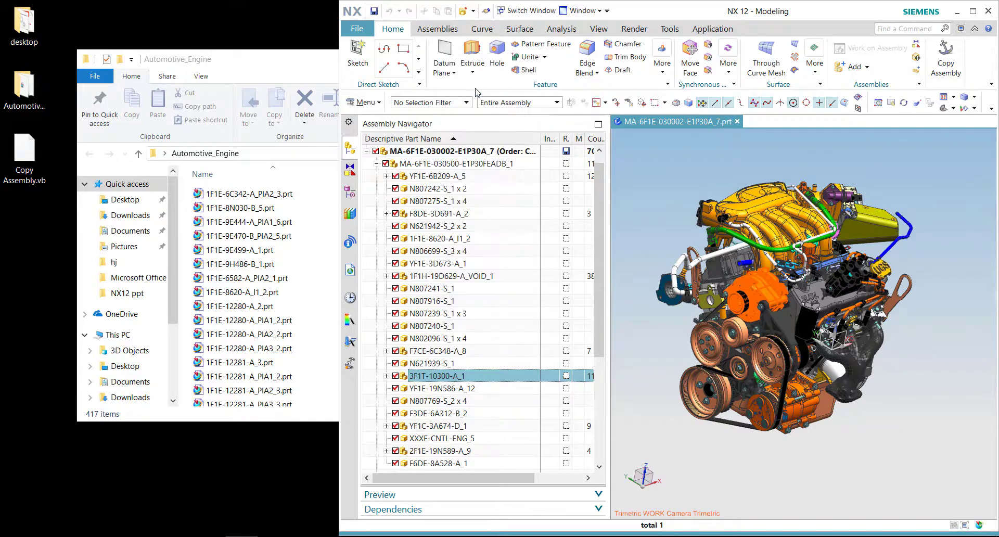
middle_click_drag(745, 205, 391, 177)
left_click(377, 177)
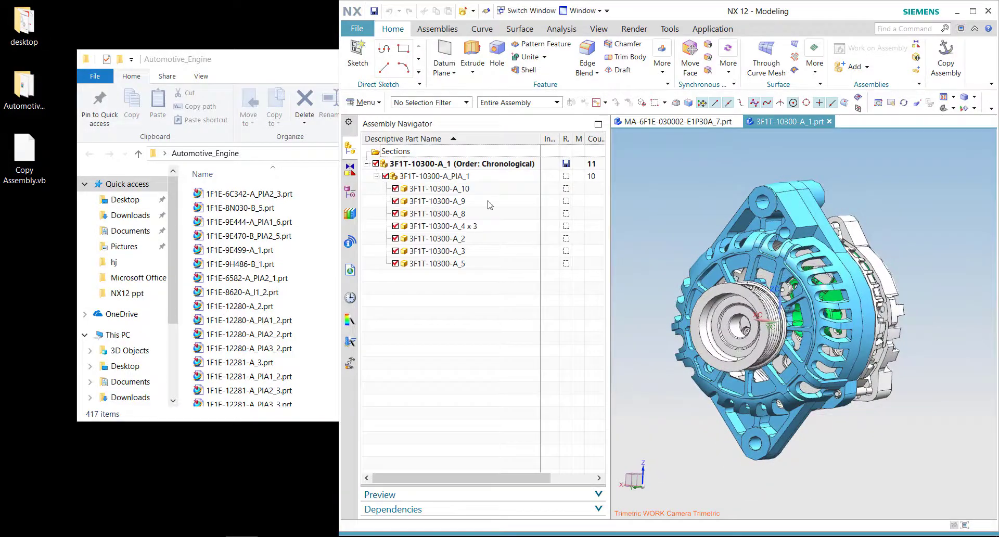
mouse_move(610, 173)
left_mouse_down()
mouse_move(645, 177)
mouse_move(624, 180)
left_mouse_up()
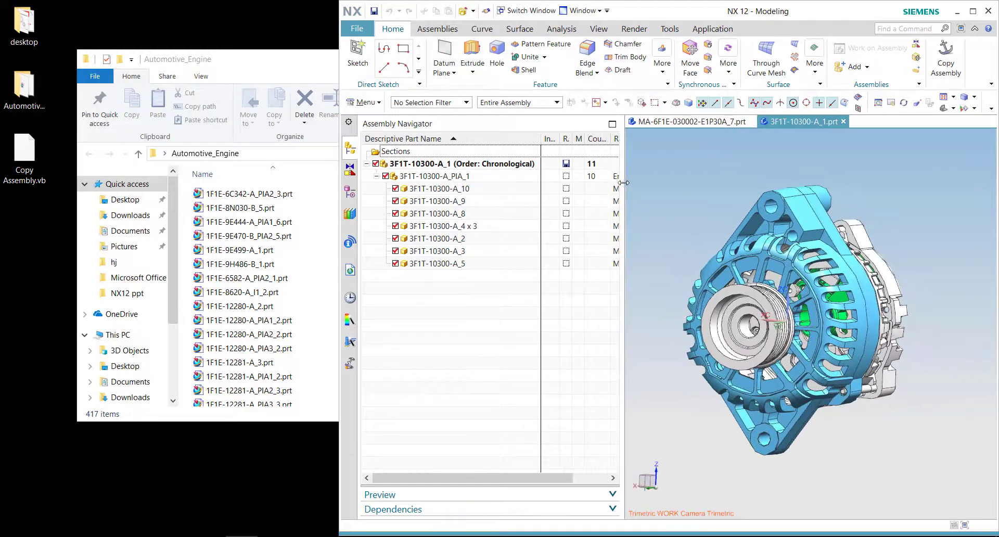
left_click(462, 166)
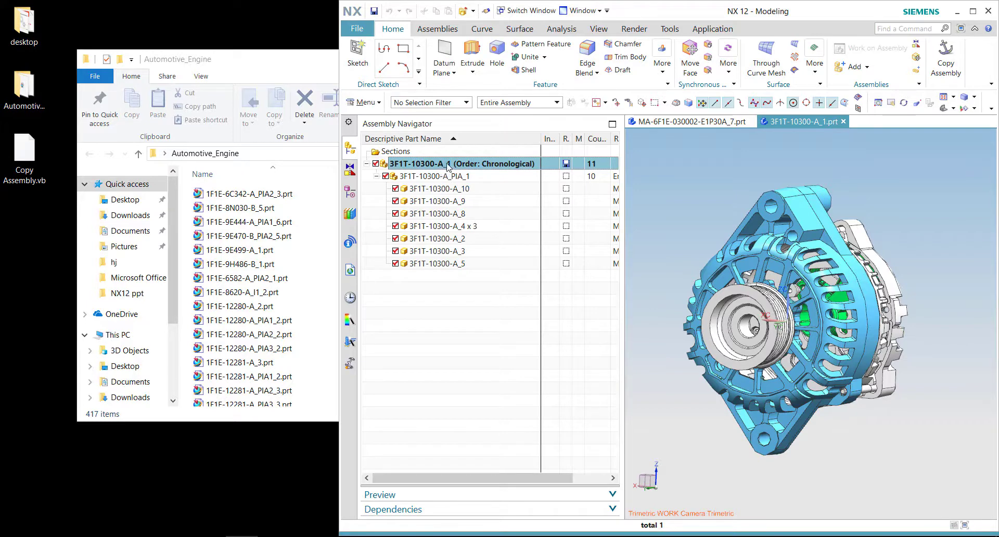
left_click(451, 214)
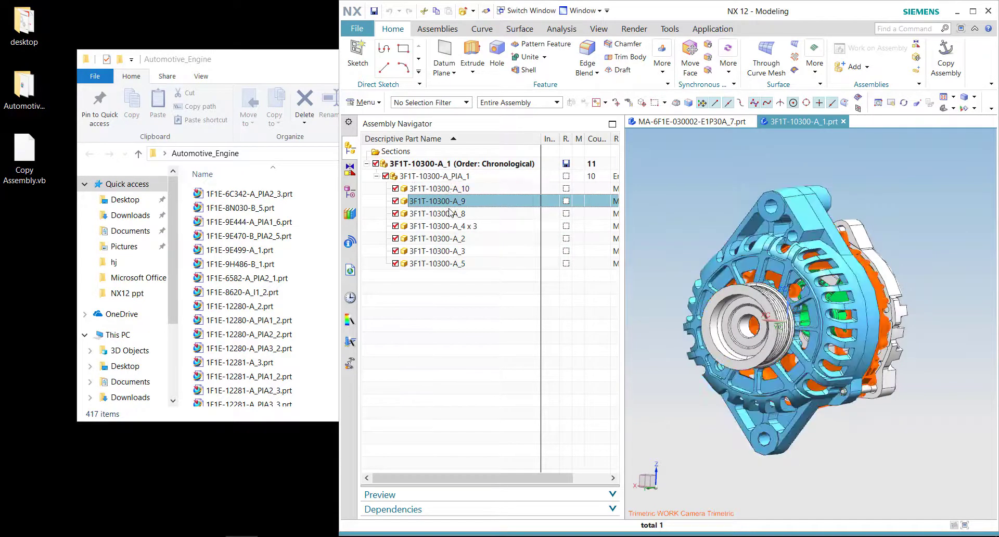
left_click(452, 263)
left_click(460, 321)
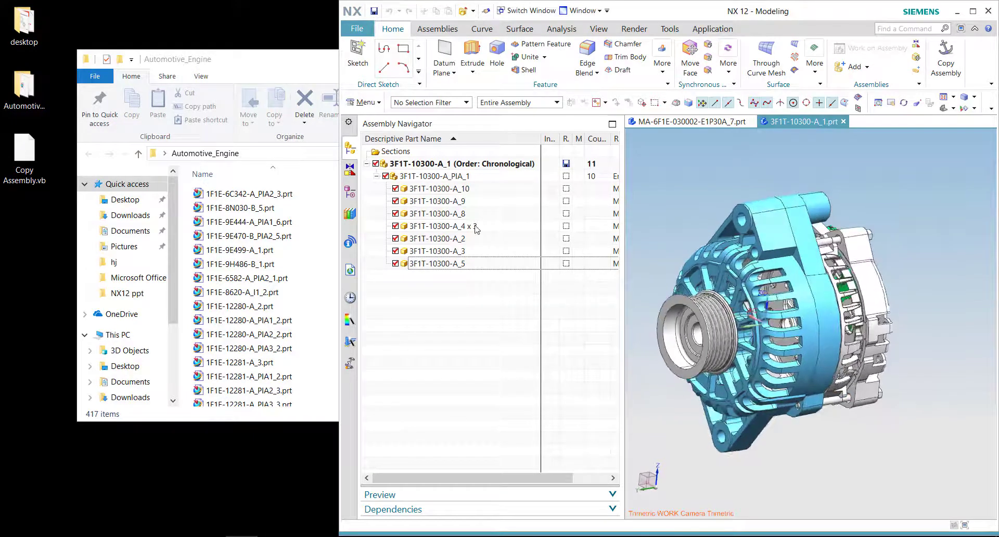
left_click(465, 227)
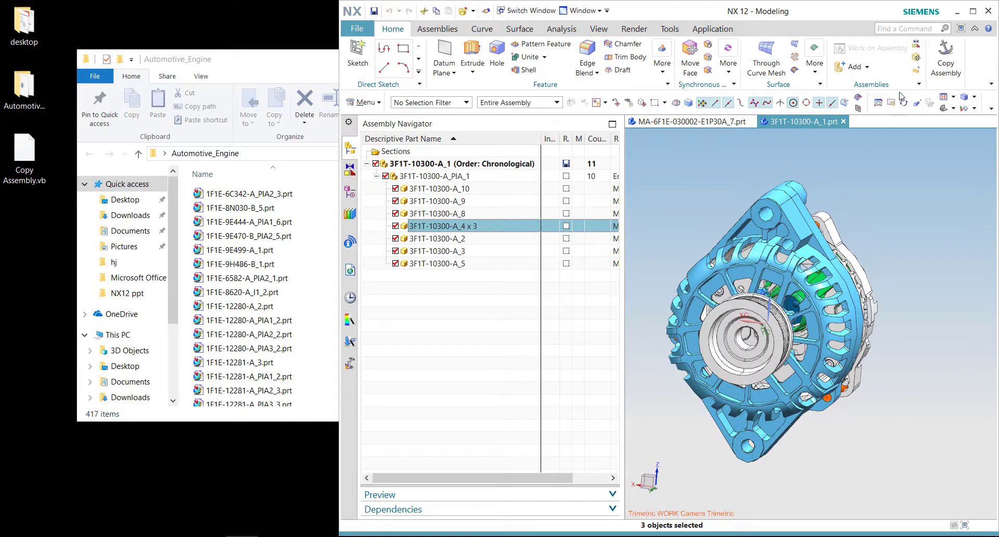
Play the desktop journal Copy Assembly.vb through the Journal Manager
left_click(669, 30)
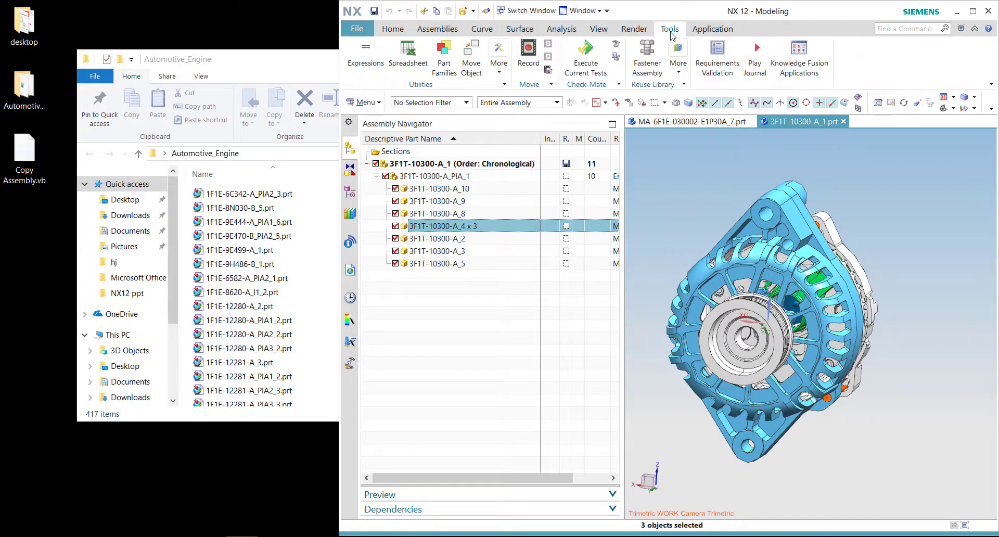
left_click(757, 51)
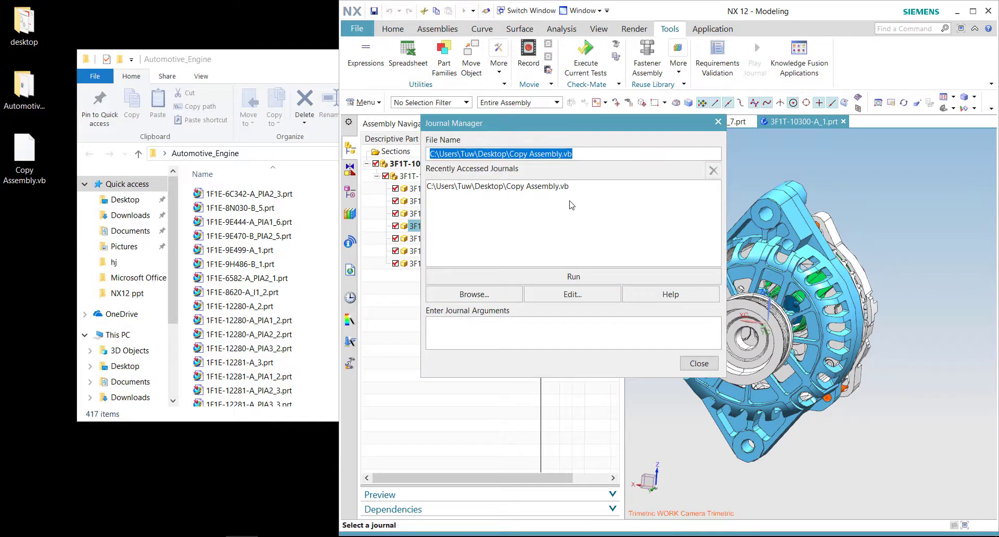
left_click(484, 295)
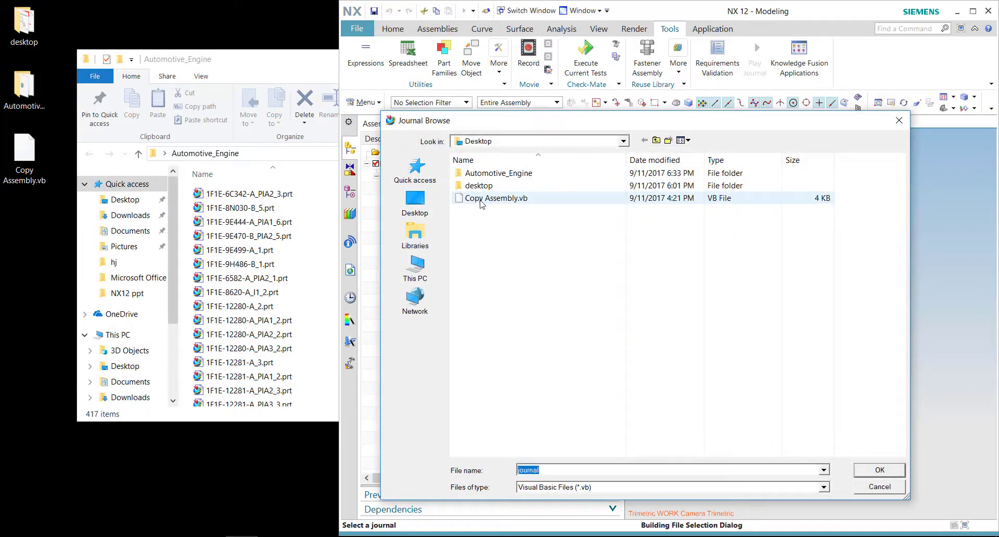
left_click(481, 203)
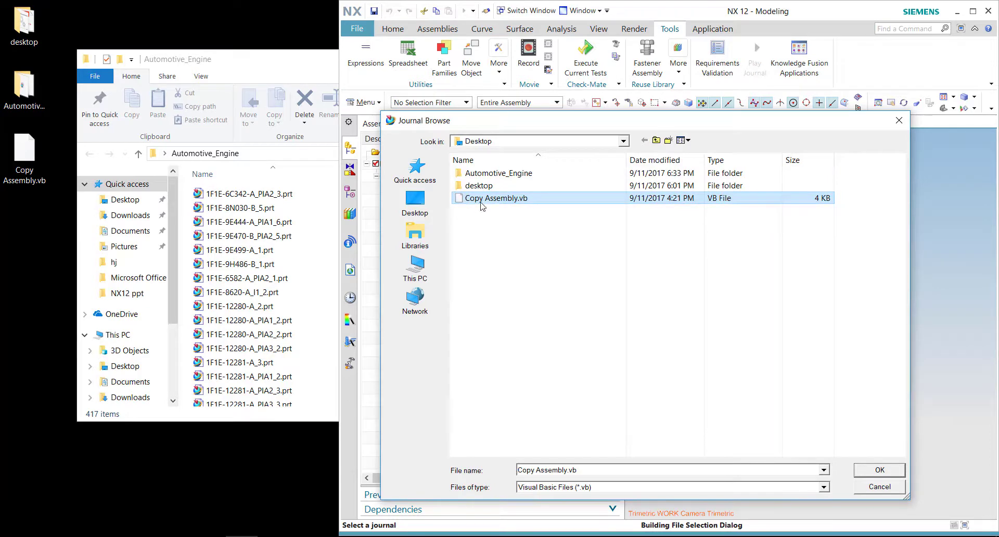
left_click(867, 471)
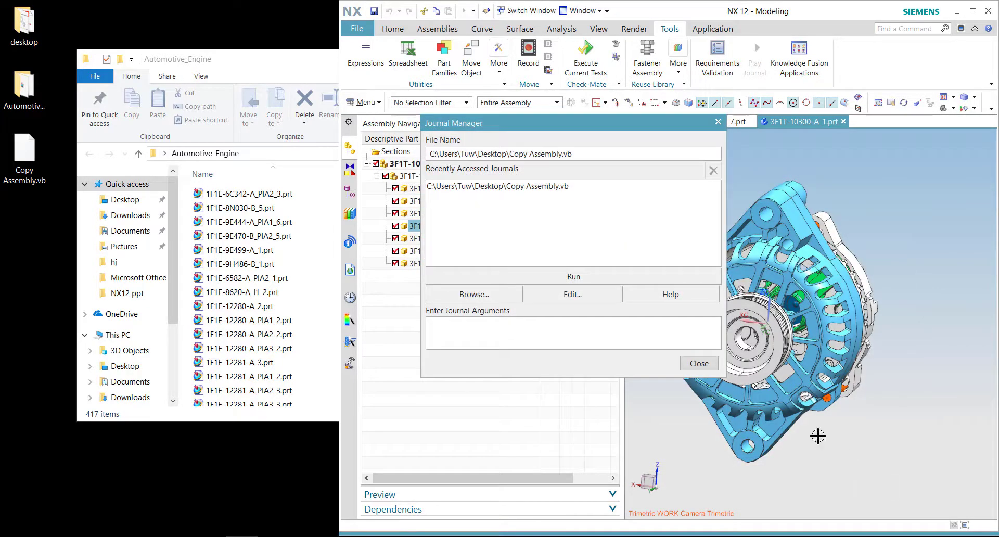
left_click(540, 278)
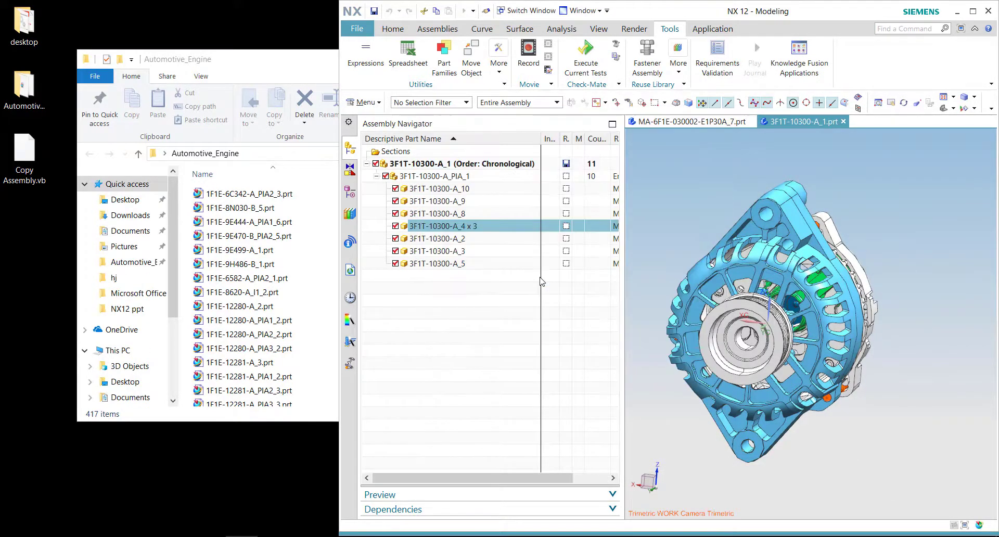
Create a new desktop folder test1, choose it as the copy destination, and close the report
left_click_drag(656, 179, 656, 151)
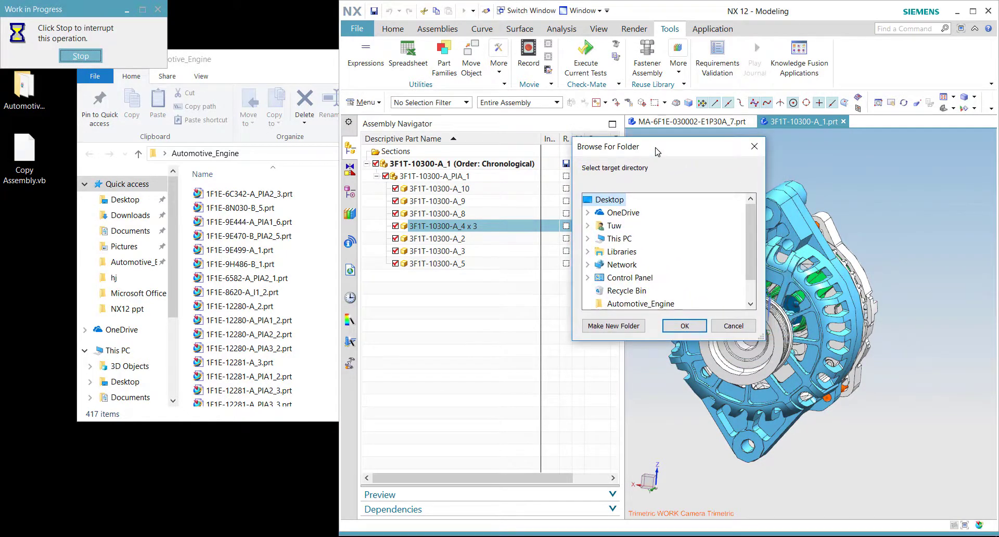
left_click(621, 329)
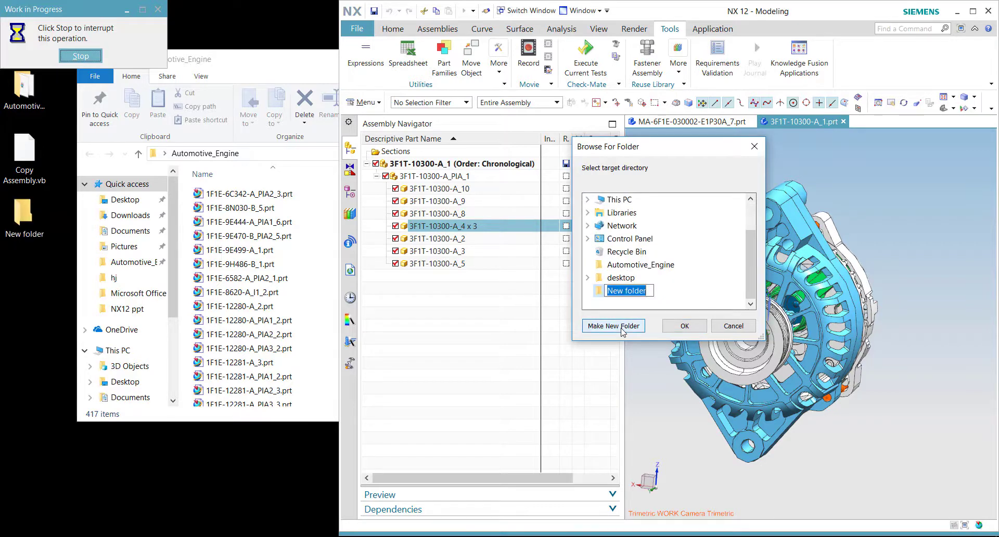
type("test1")
key("Return")
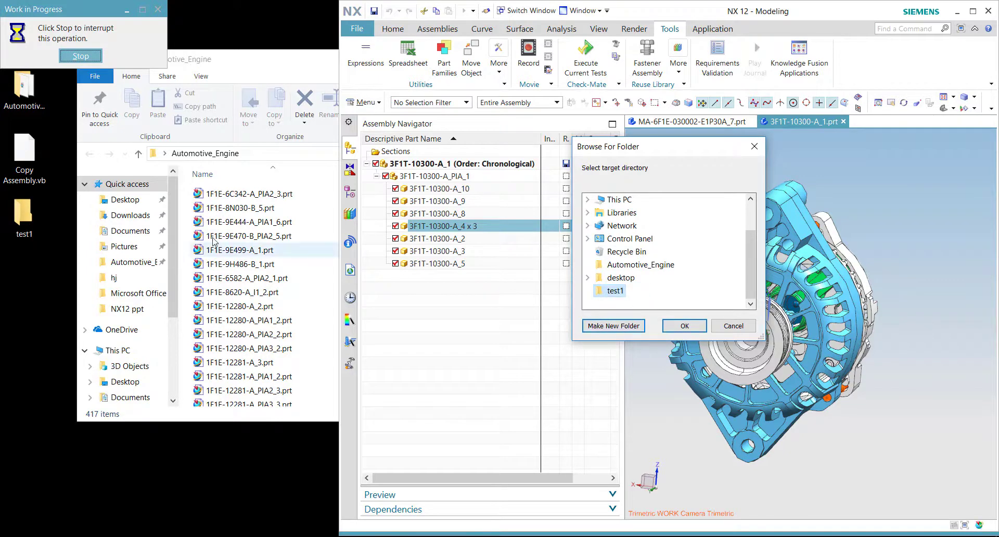
double_click(23, 212)
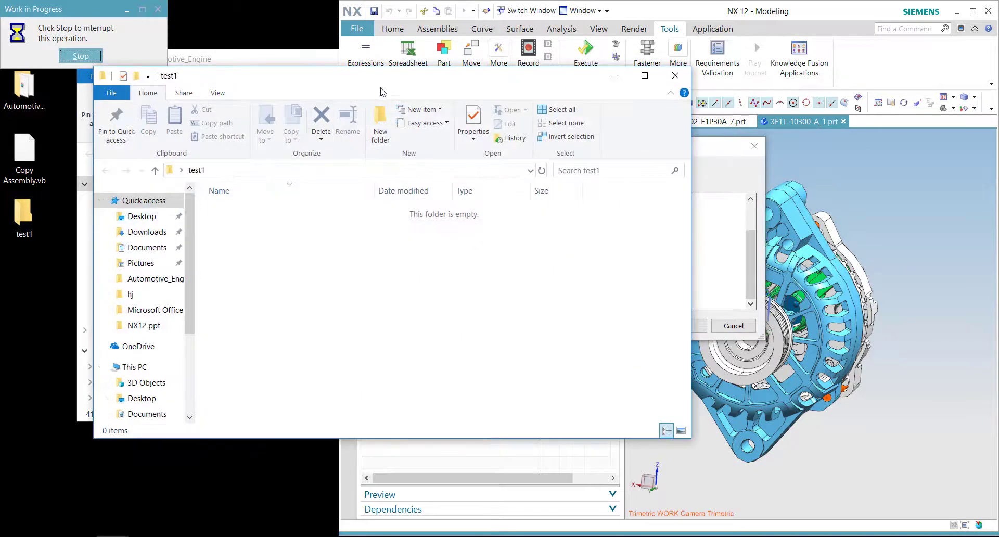
left_click_drag(407, 94, 387, 129)
left_click(716, 144)
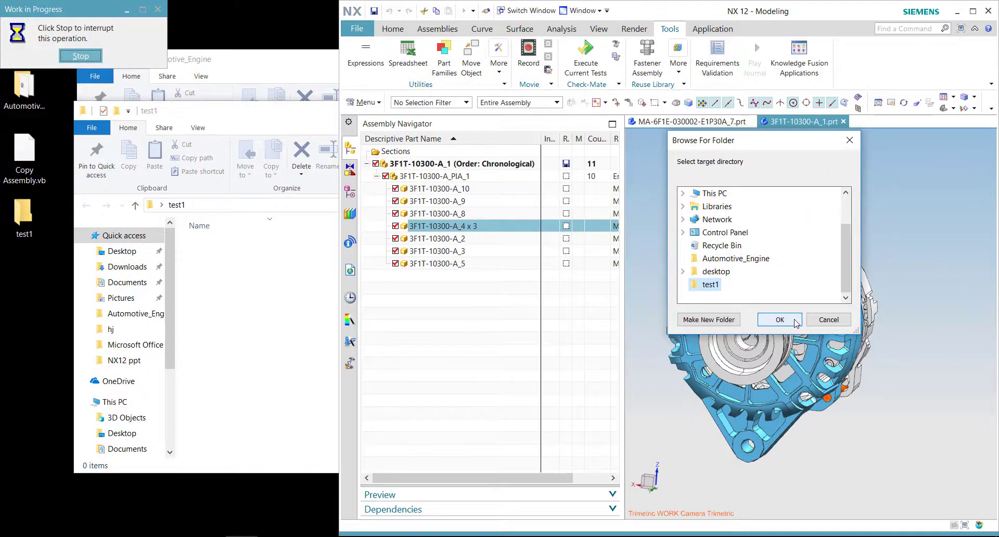
left_click(779, 319)
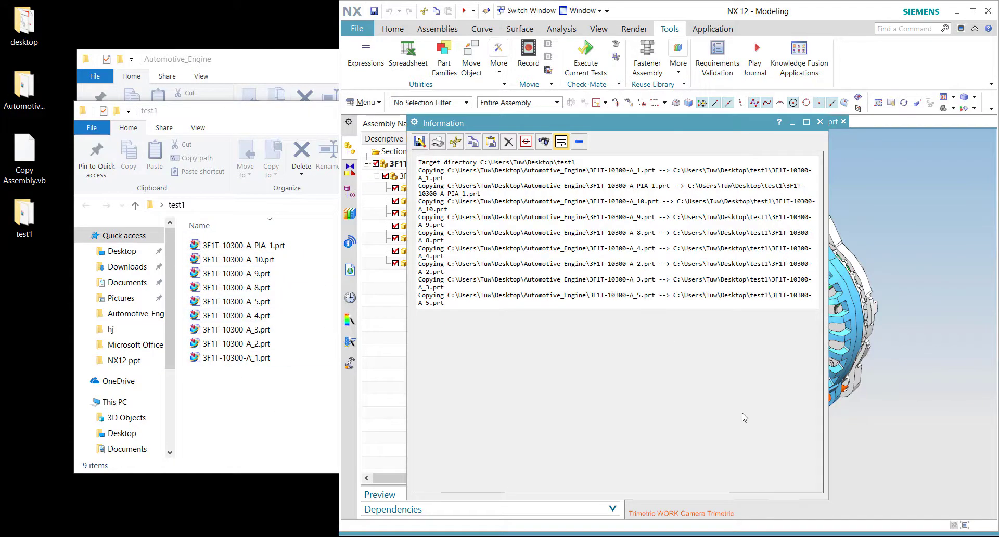
left_click(819, 122)
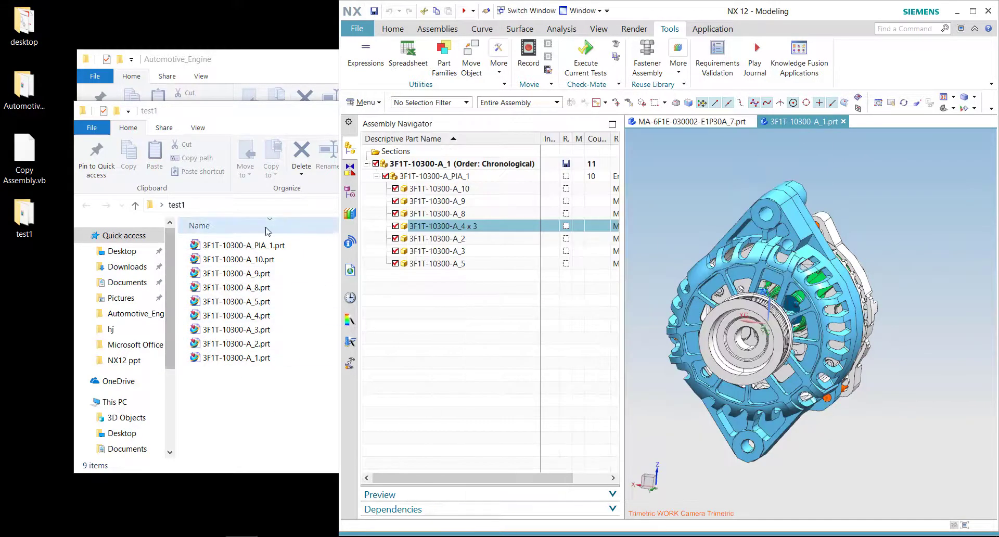
Close all open parts in NX
left_click(357, 28)
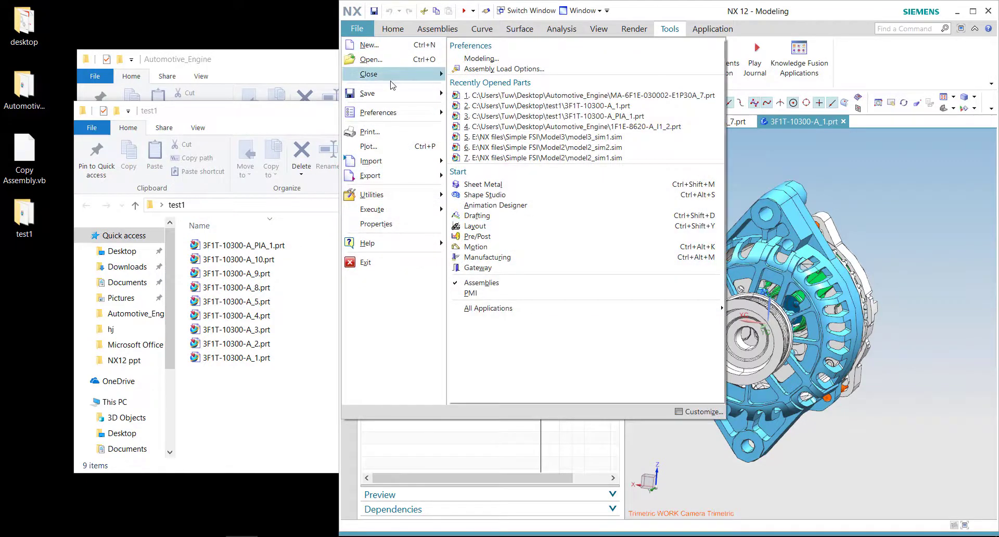
mouse_move(393, 85)
left_click(513, 87)
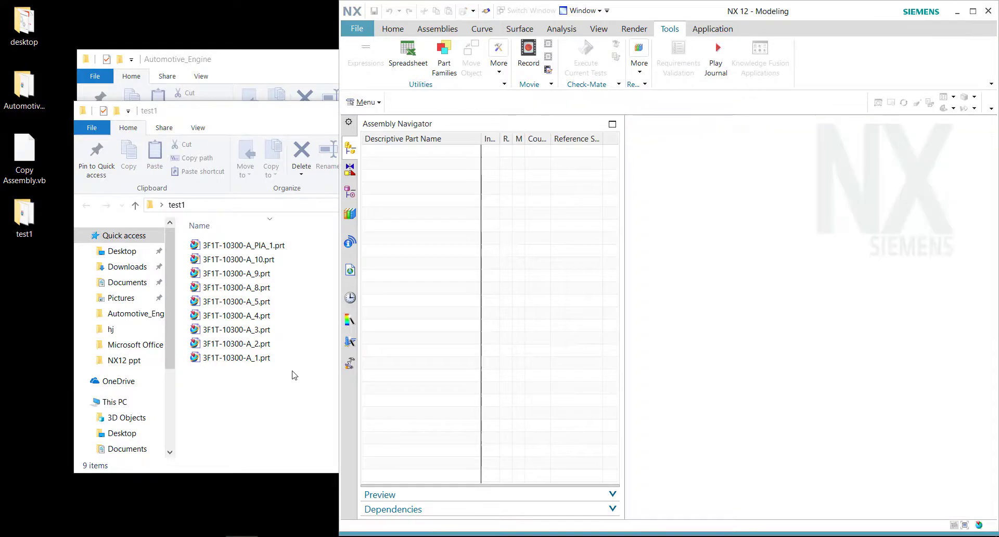
Open the copied 3F1T-10300-A_1.prt from test1 and expand A_PIA_1 to check components A_9, A_8, A_4, A_2
left_click_drag(241, 360, 738, 321)
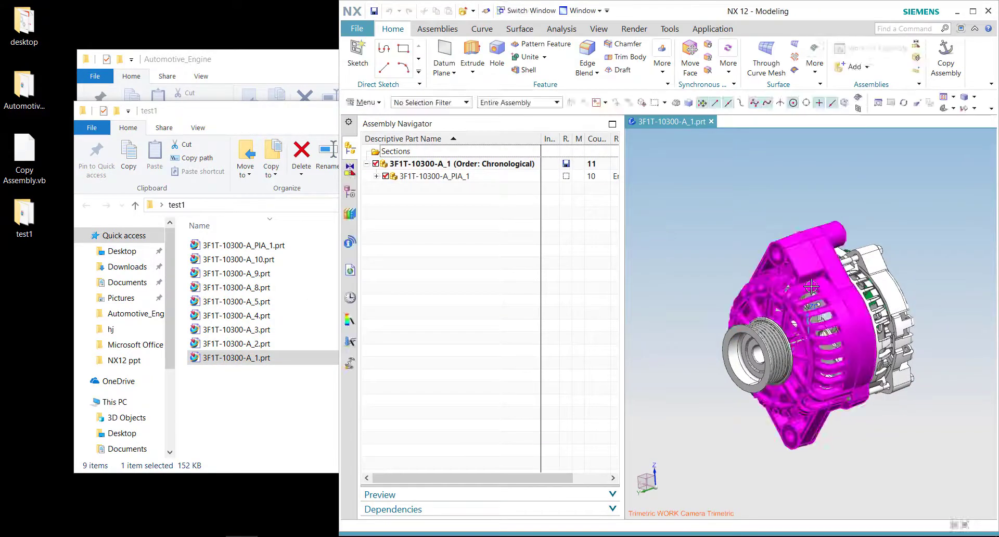
middle_click_drag(672, 202, 475, 219)
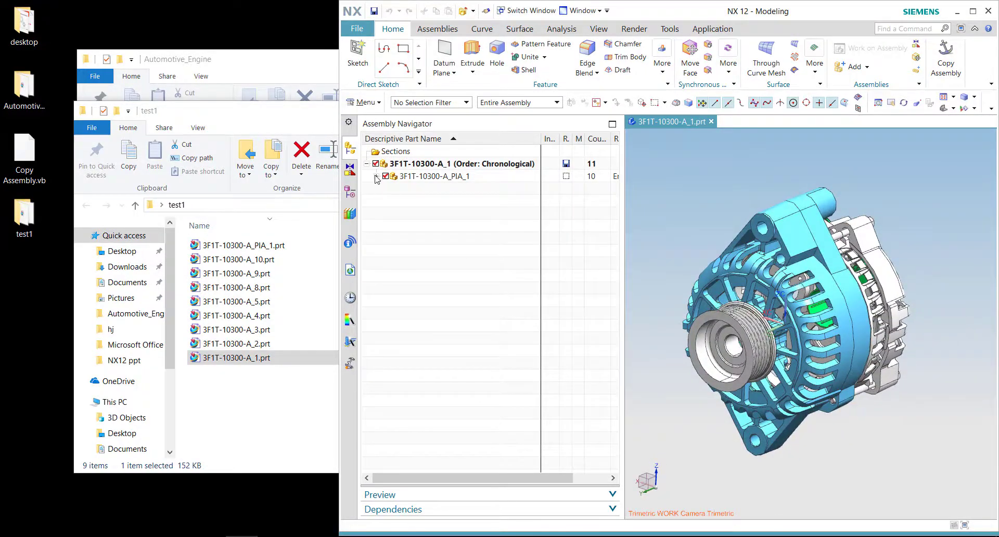
left_click(375, 176)
left_click(458, 201)
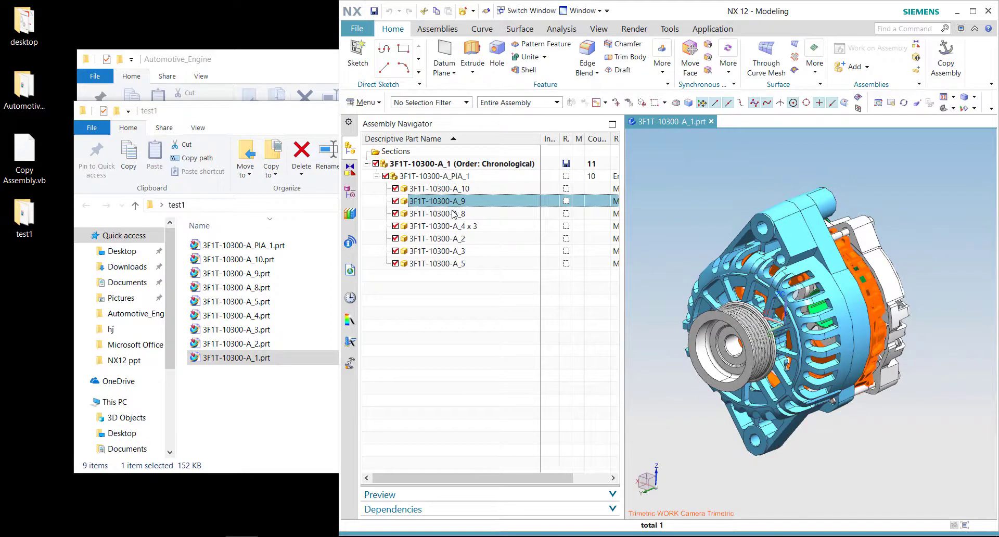
left_click(454, 214)
left_click(450, 226)
left_click(445, 239)
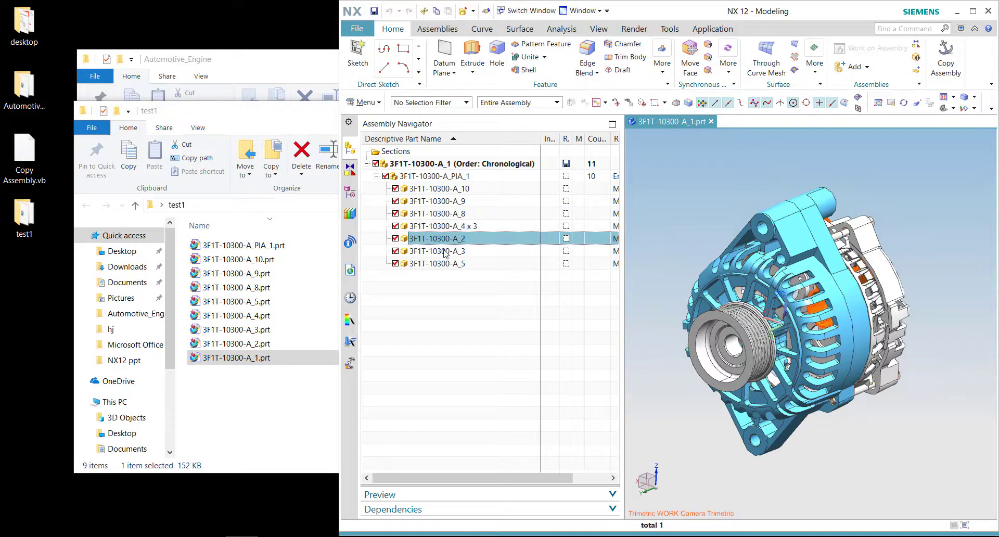